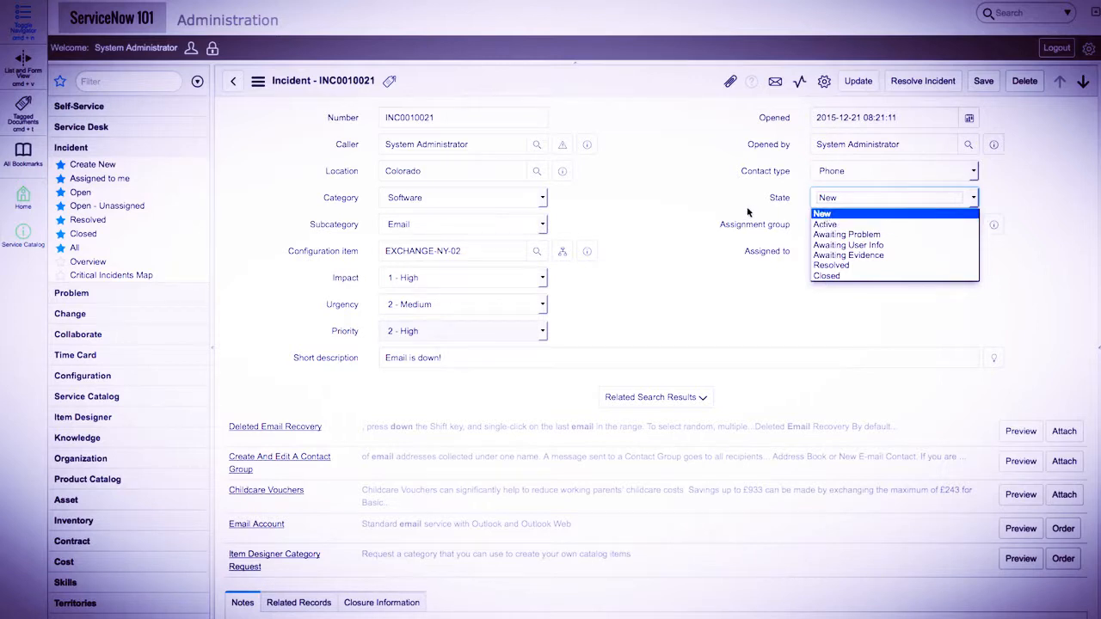
Open the list of business rules that apply to the incident form.
{"action": "left_click", "coordinate": [717, 205]}
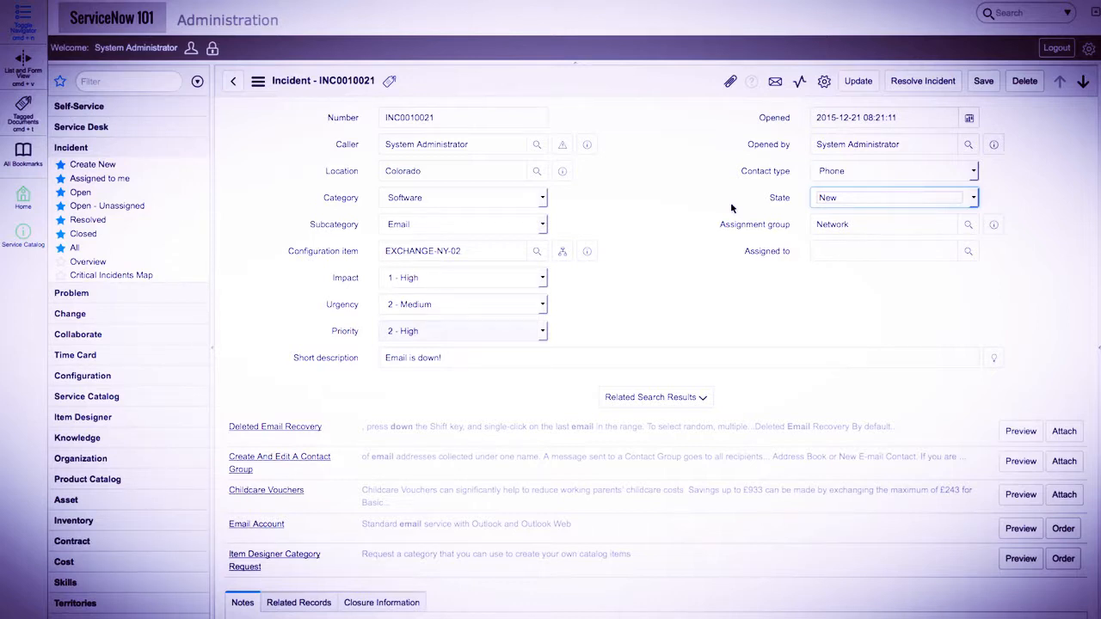
{"action": "right_click", "coordinate": [639, 85]}
{"action": "mouse_move", "coordinate": [679, 233]}
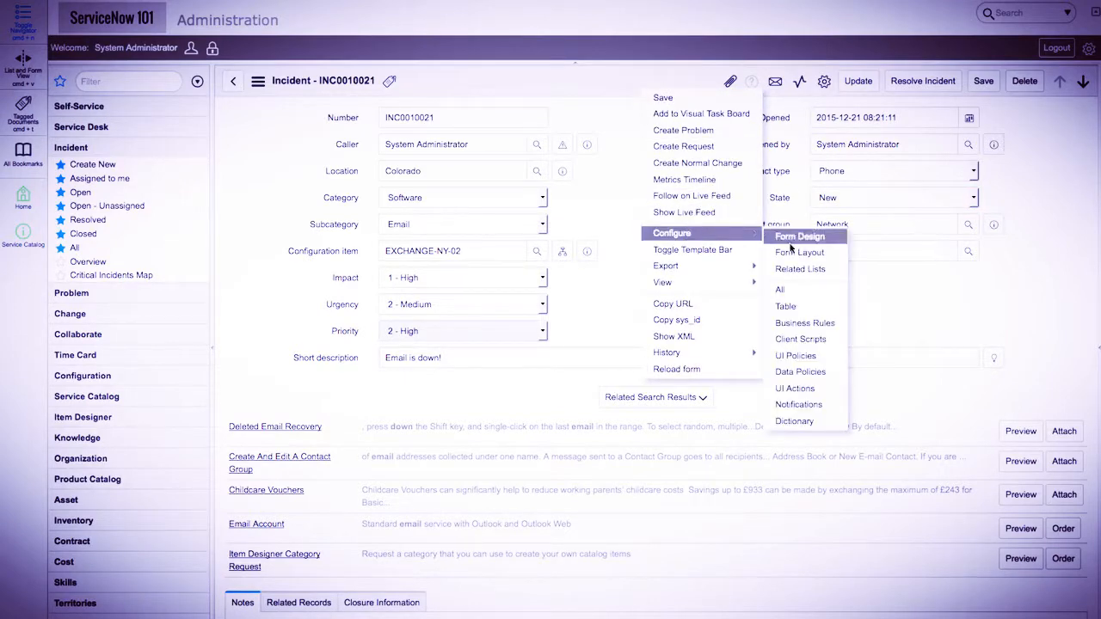
{"action": "left_click", "coordinate": [806, 325]}
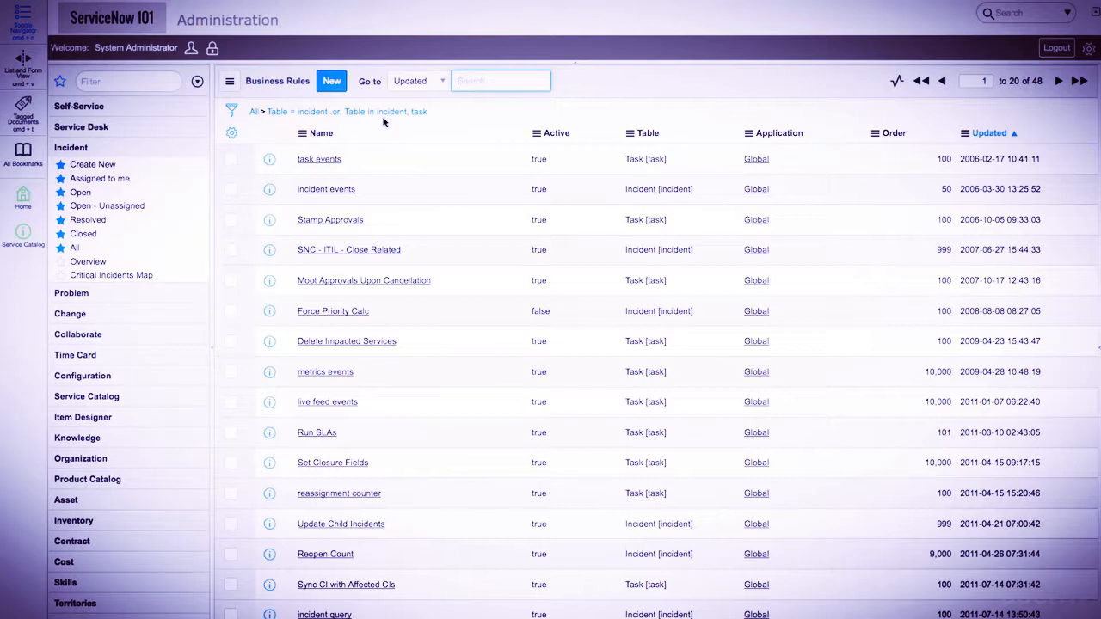
Start a new business rule named "Set State To Active" on the Incident table with advanced options enabled.
{"action": "left_click", "coordinate": [332, 82]}
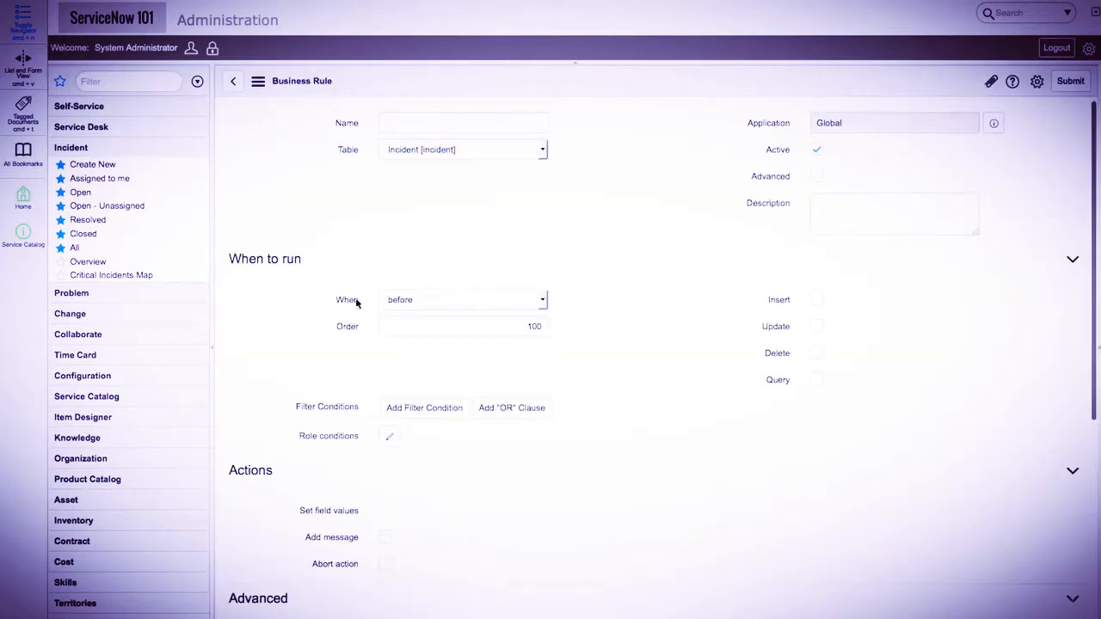
{"action": "type", "text": "Set State To Active"}
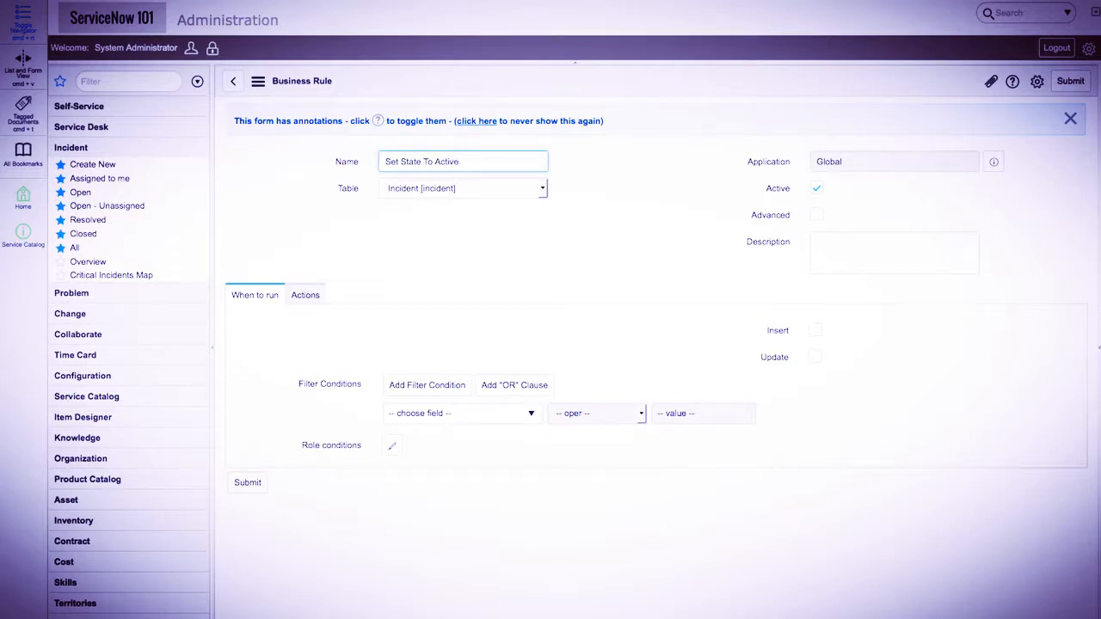
{"action": "left_click", "coordinate": [544, 187]}
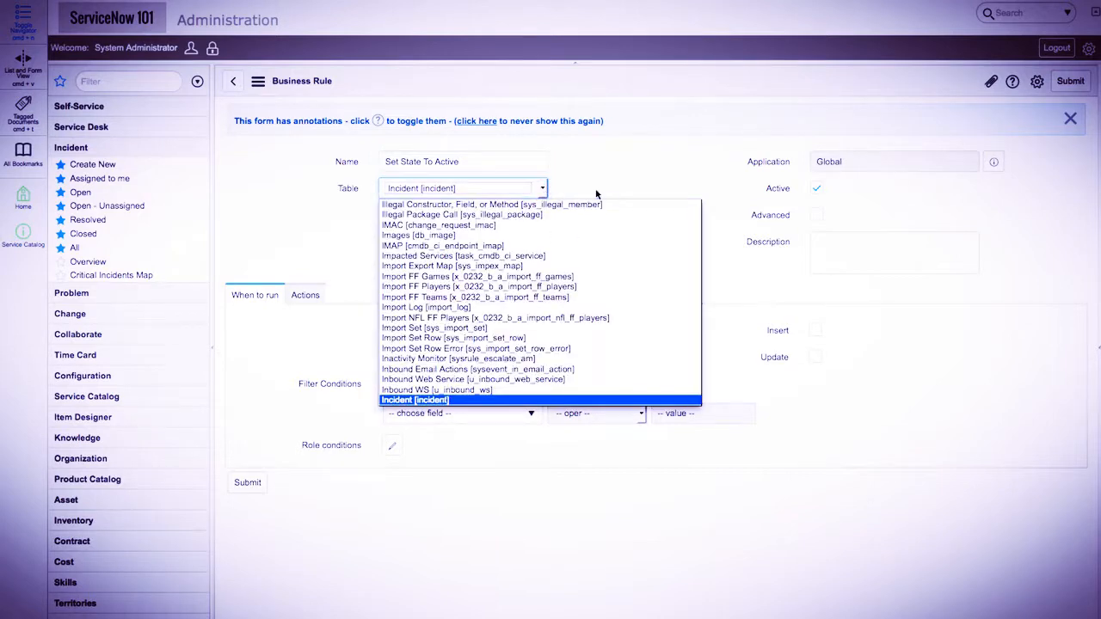
{"action": "left_click", "coordinate": [640, 187]}
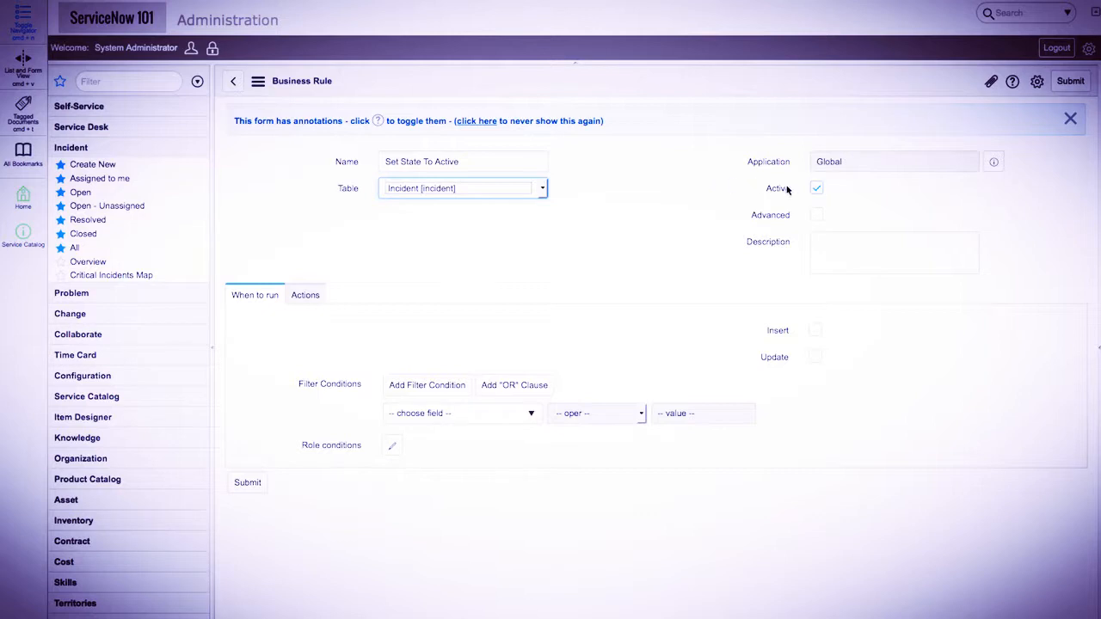
{"action": "left_click", "coordinate": [816, 216]}
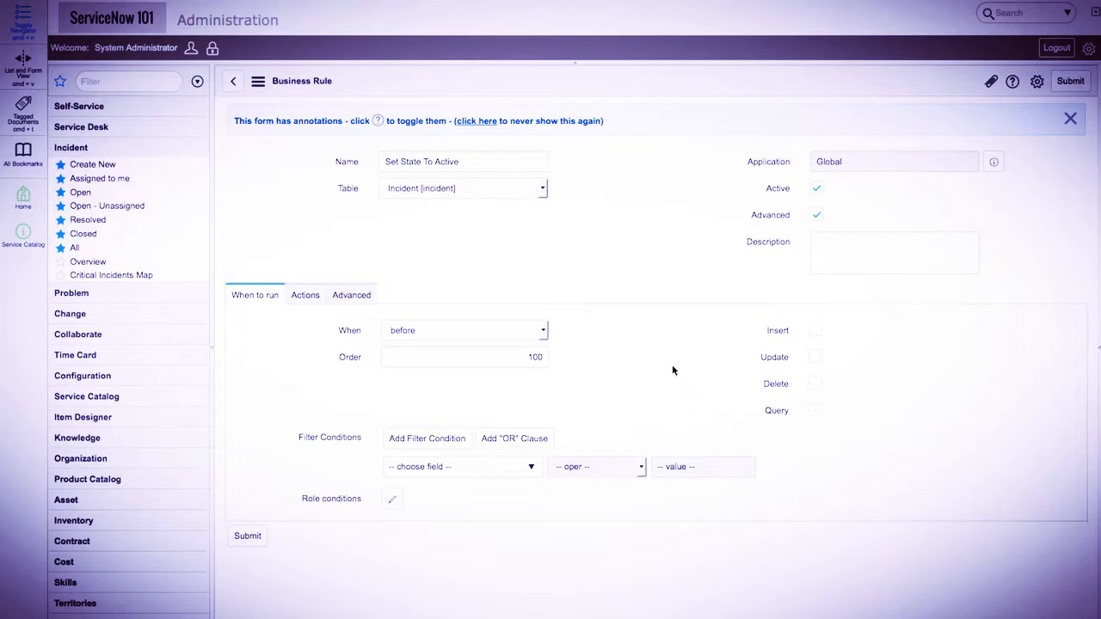
Make the rule run on update, with the filter condition State is New.
{"action": "left_click", "coordinate": [814, 359]}
{"action": "left_click", "coordinate": [505, 465]}
{"action": "type", "text": "state"}
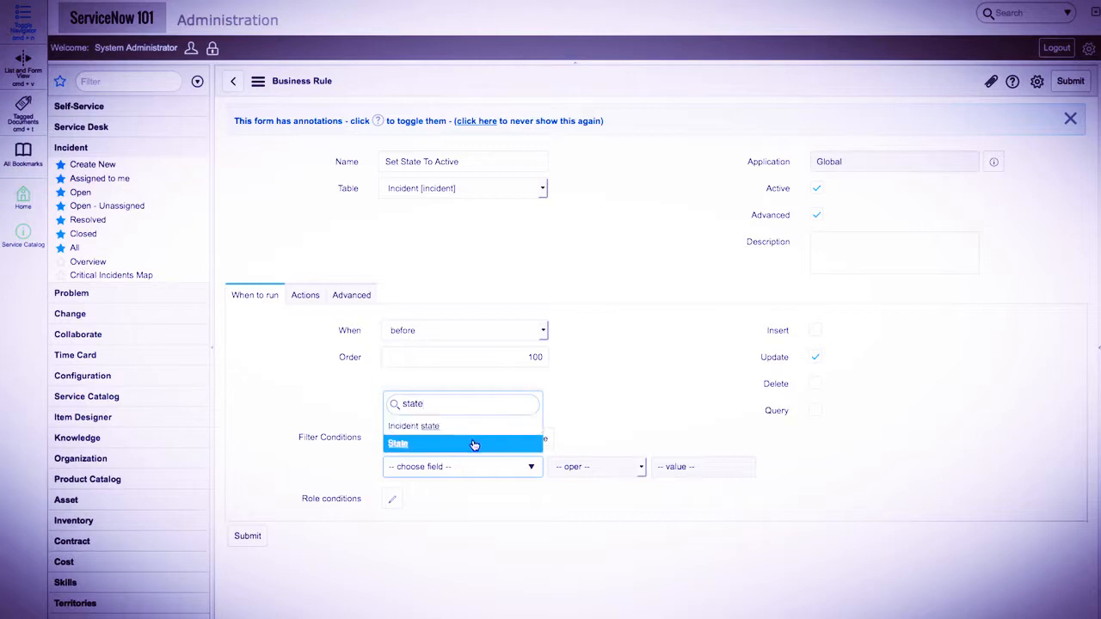
{"action": "left_click", "coordinate": [473, 443]}
{"action": "left_click", "coordinate": [686, 466]}
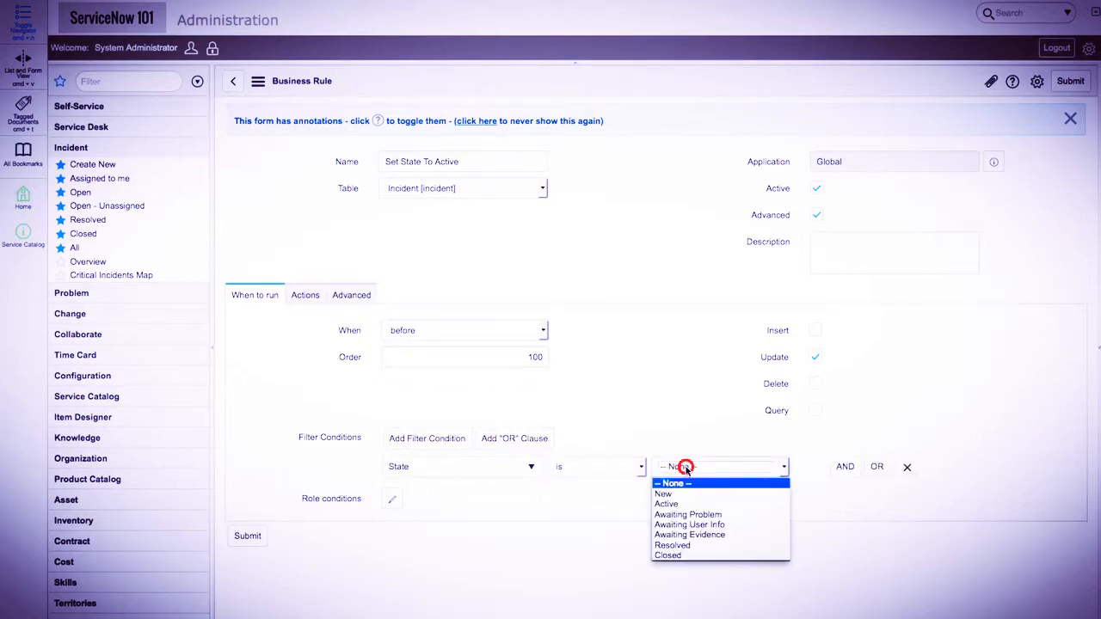
{"action": "left_click", "coordinate": [686, 493]}
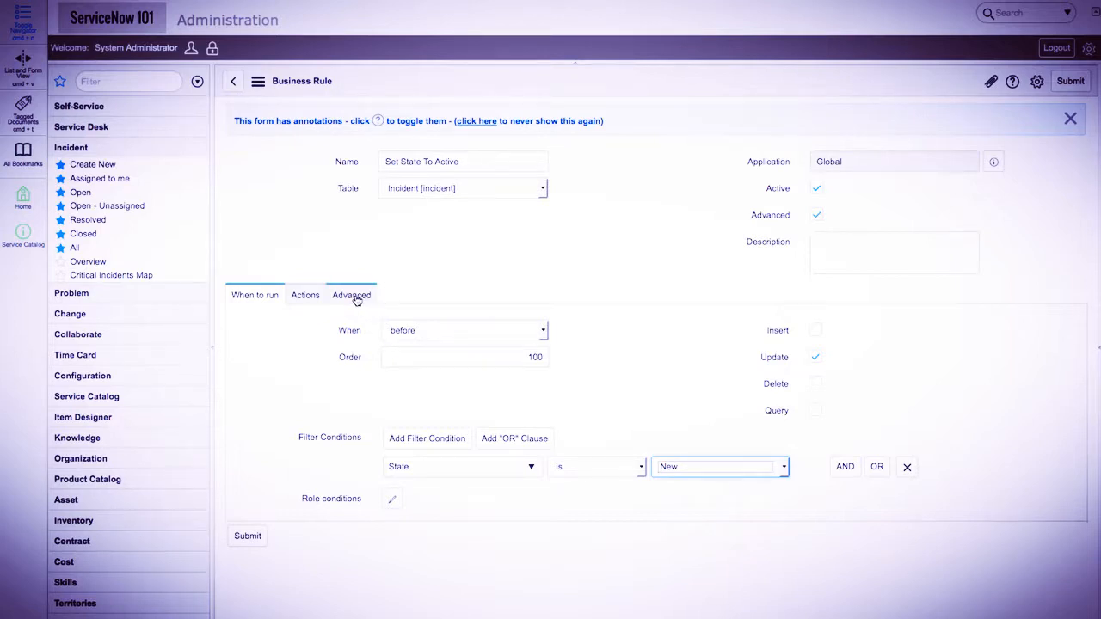
Add a rule action that sets the State field to Active.
{"action": "left_click", "coordinate": [305, 296]}
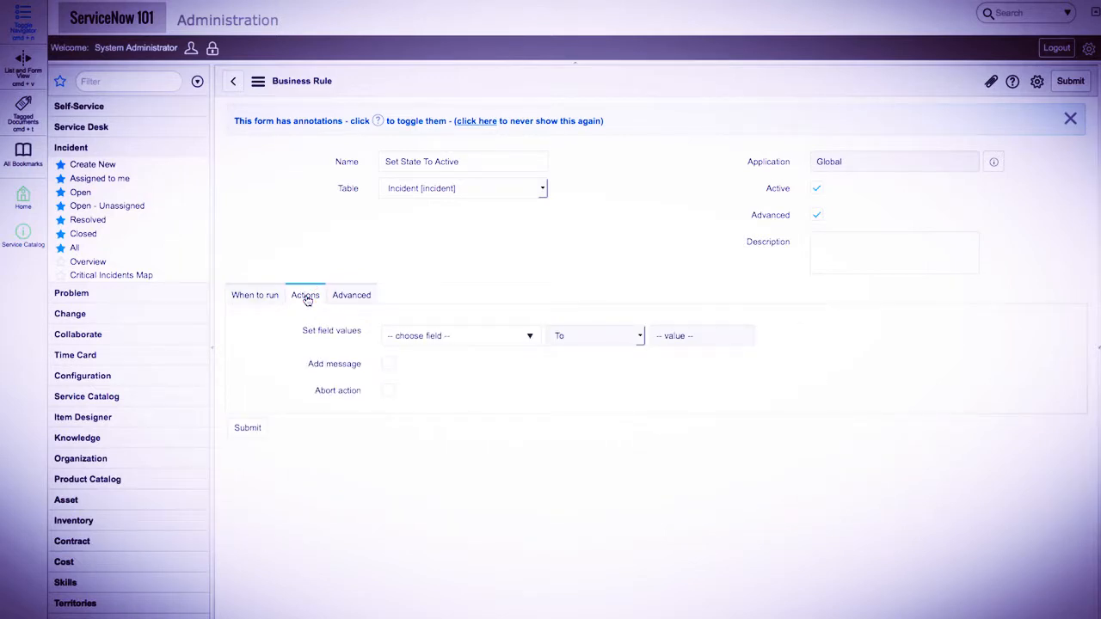
{"action": "left_click", "coordinate": [472, 342]}
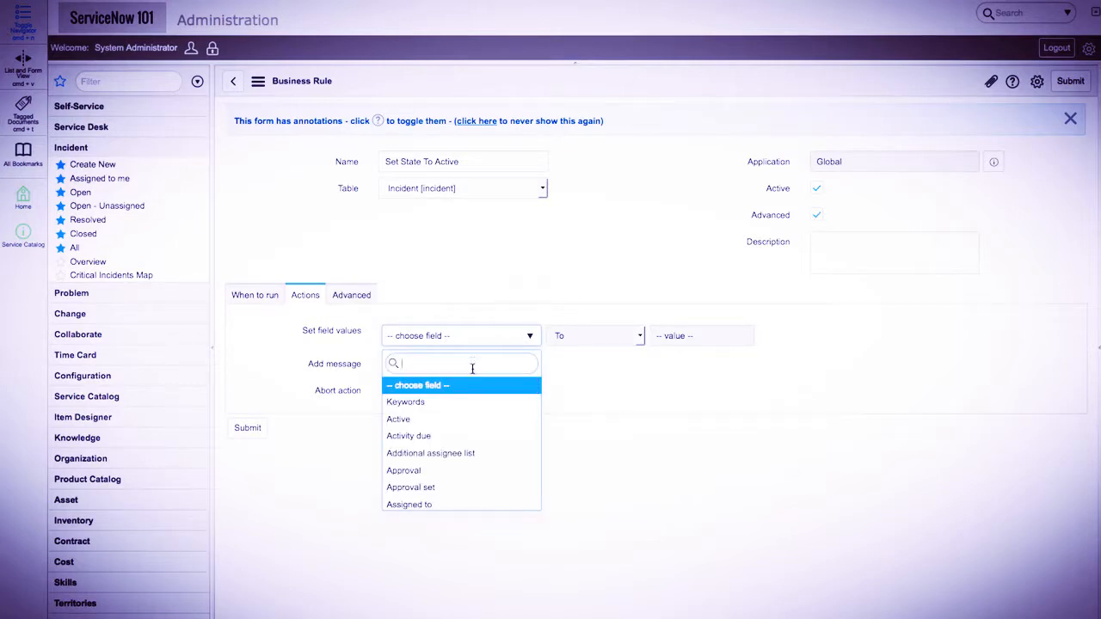
{"action": "type", "text": "state"}
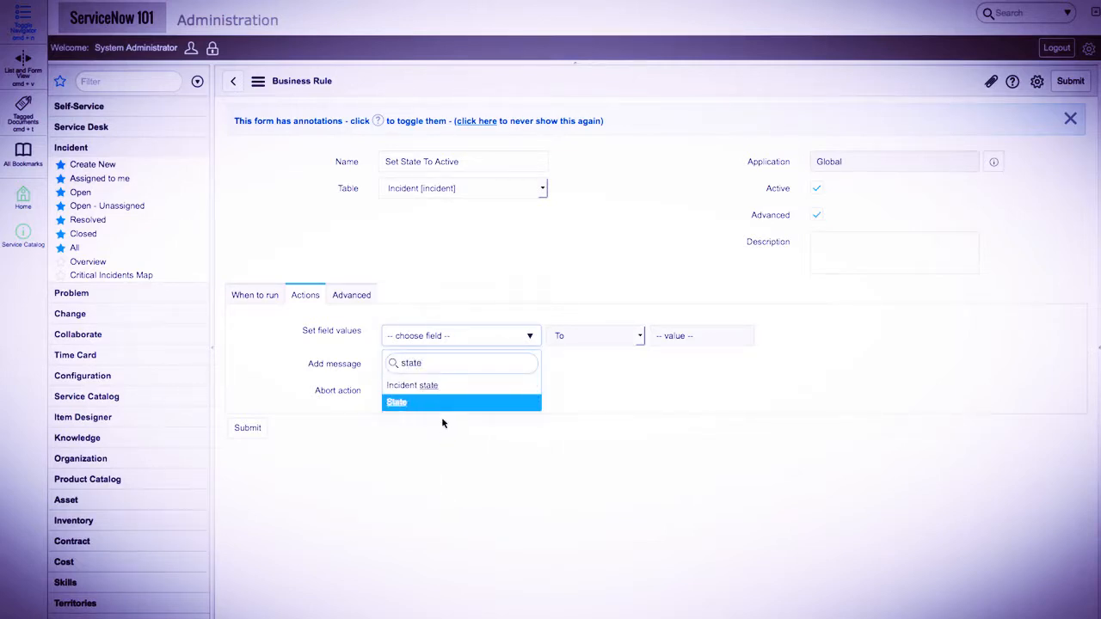
{"action": "left_click", "coordinate": [443, 402]}
{"action": "left_click", "coordinate": [676, 340]}
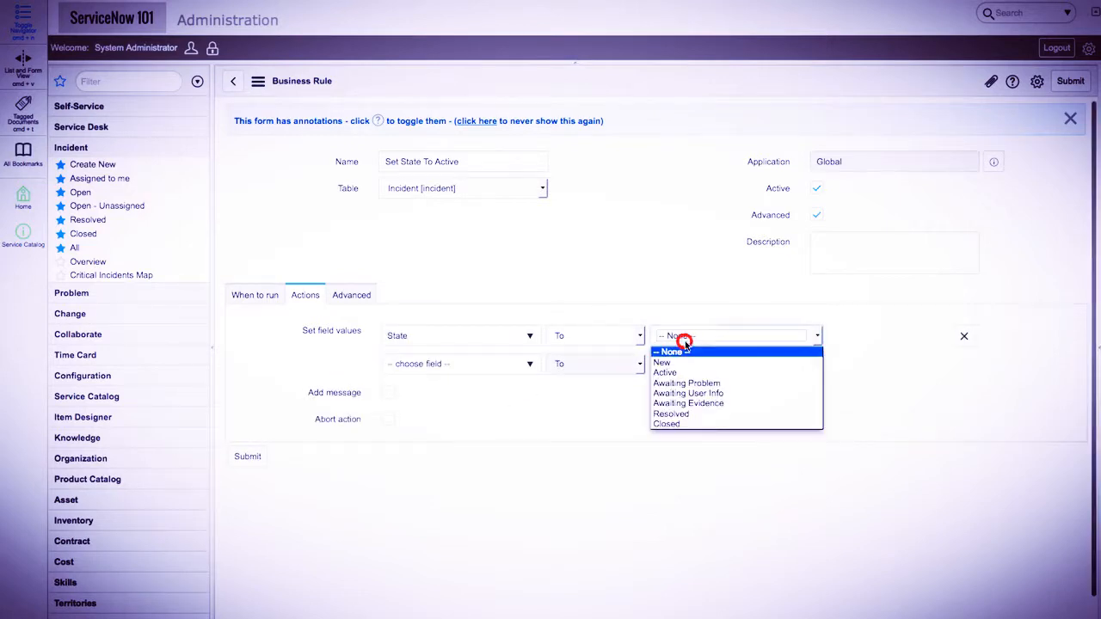
{"action": "left_click", "coordinate": [693, 374]}
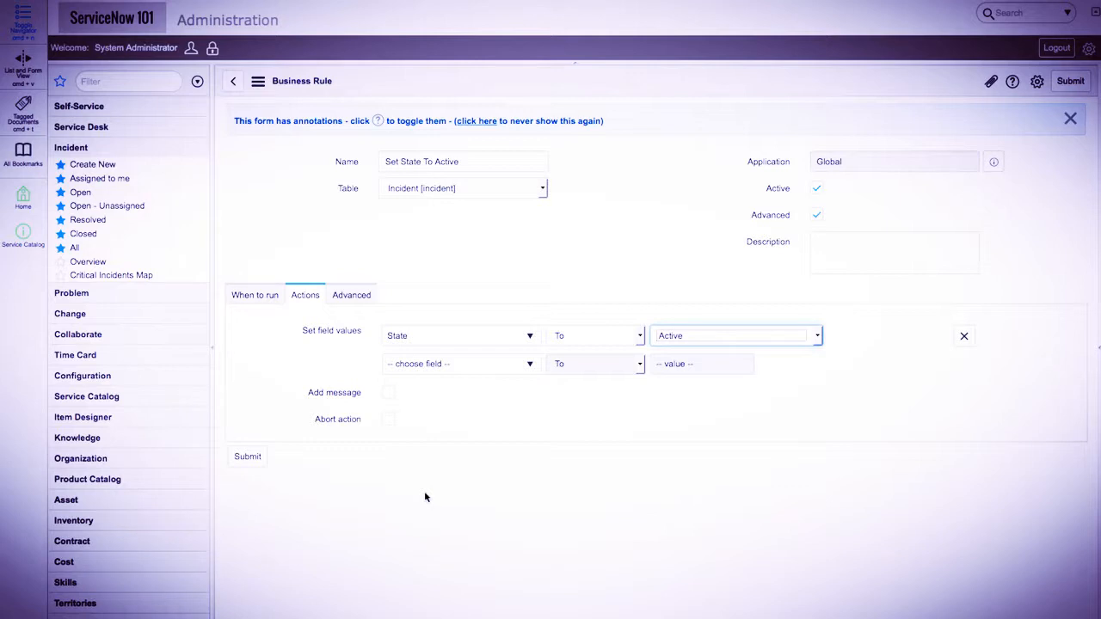
{"action": "left_click", "coordinate": [388, 393]}
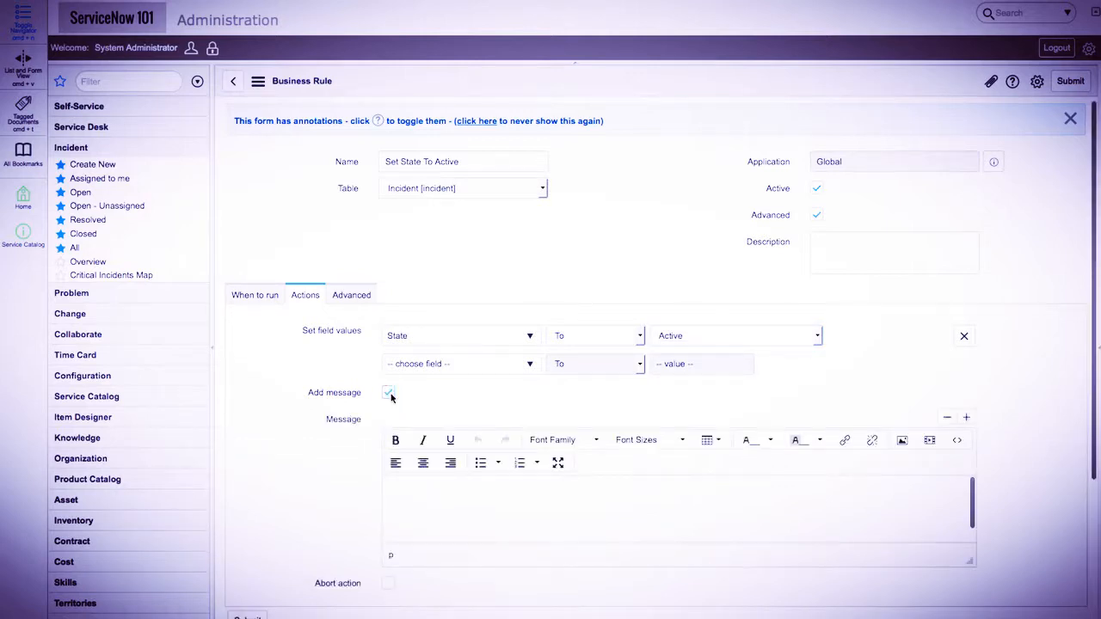
{"action": "left_click", "coordinate": [388, 393]}
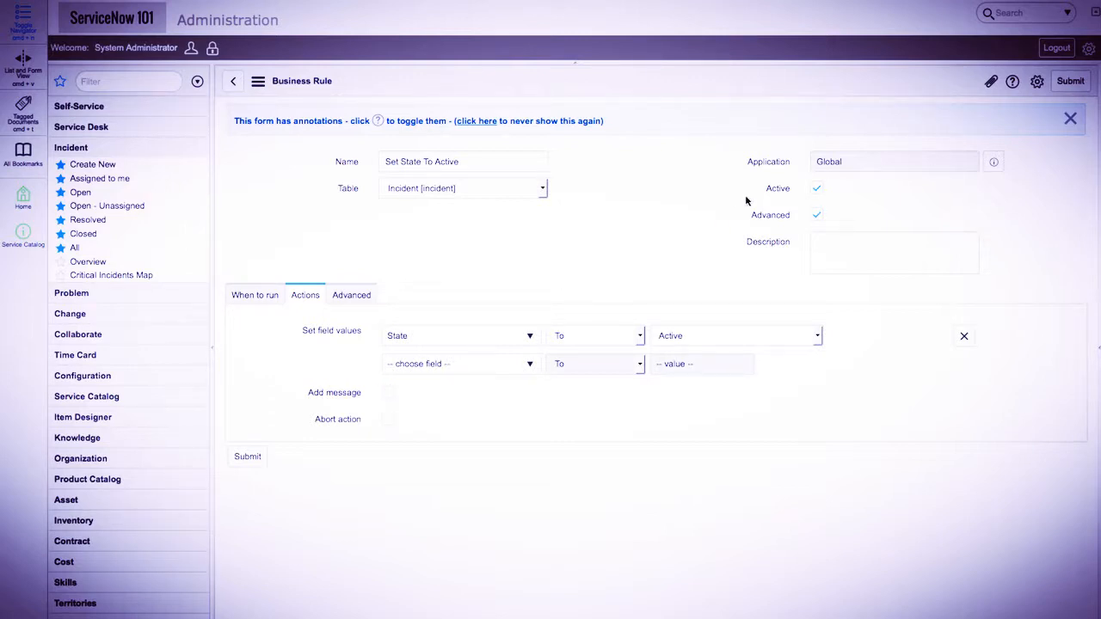
Review the rule's script and run conditions, and submit the business rule.
{"action": "left_click", "coordinate": [341, 295]}
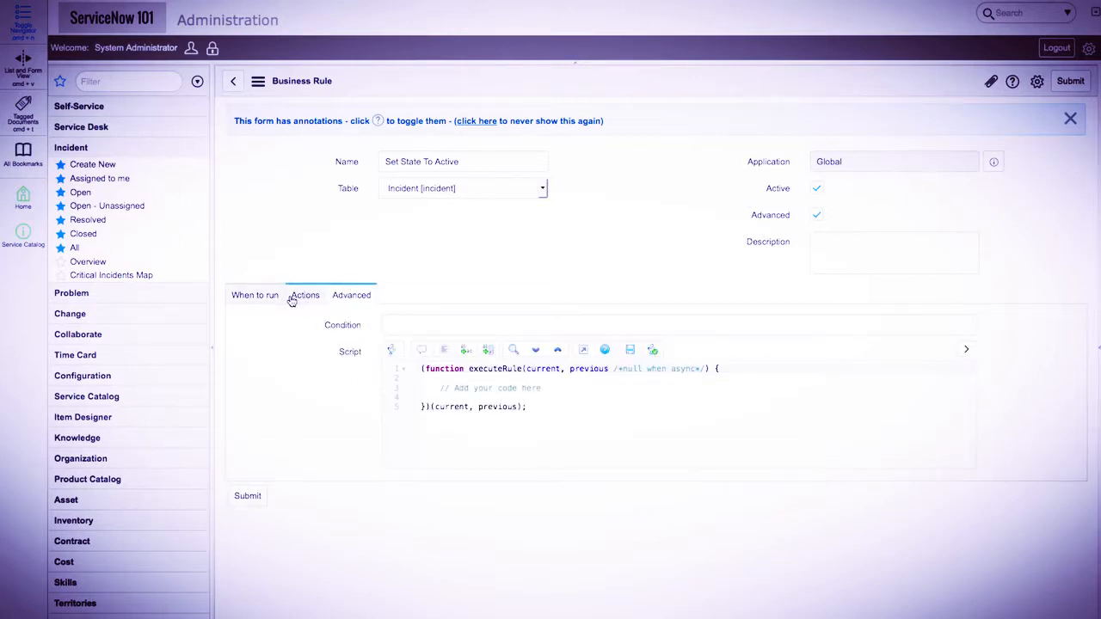
{"action": "left_click", "coordinate": [259, 297]}
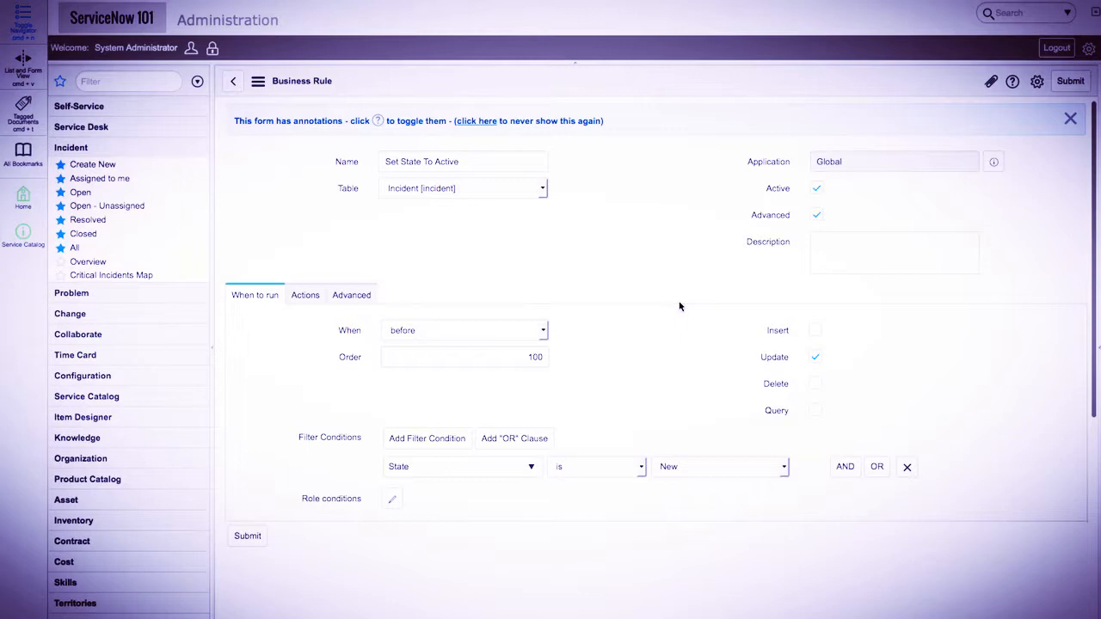
{"action": "left_click", "coordinate": [1071, 83]}
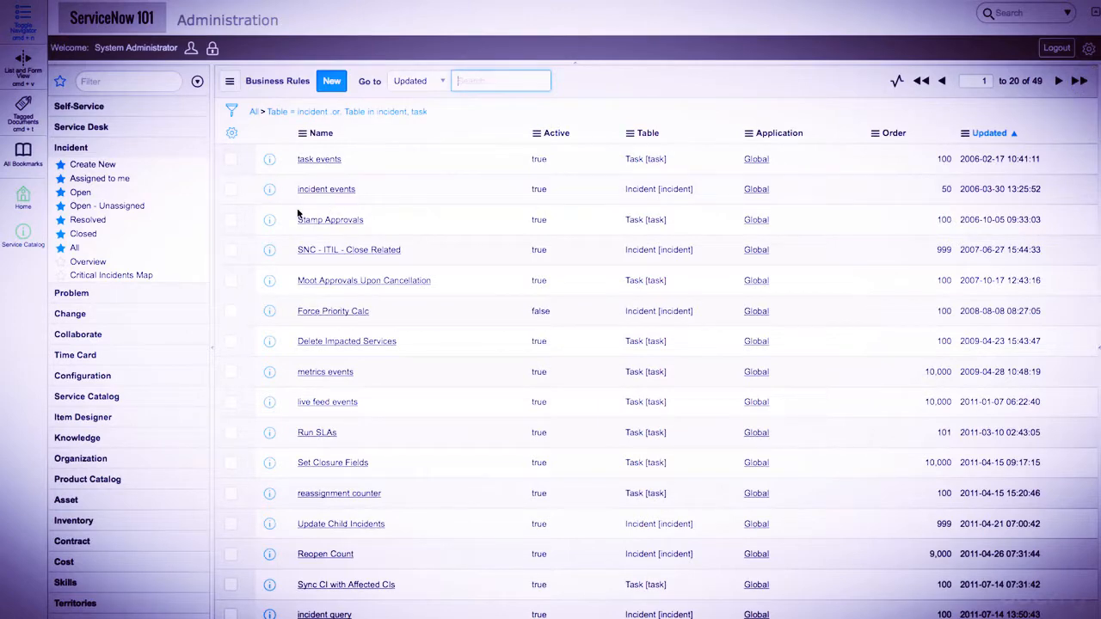
Open the "Email is down!" incident from the open incidents and save it without editing any field.
{"action": "left_click", "coordinate": [82, 195]}
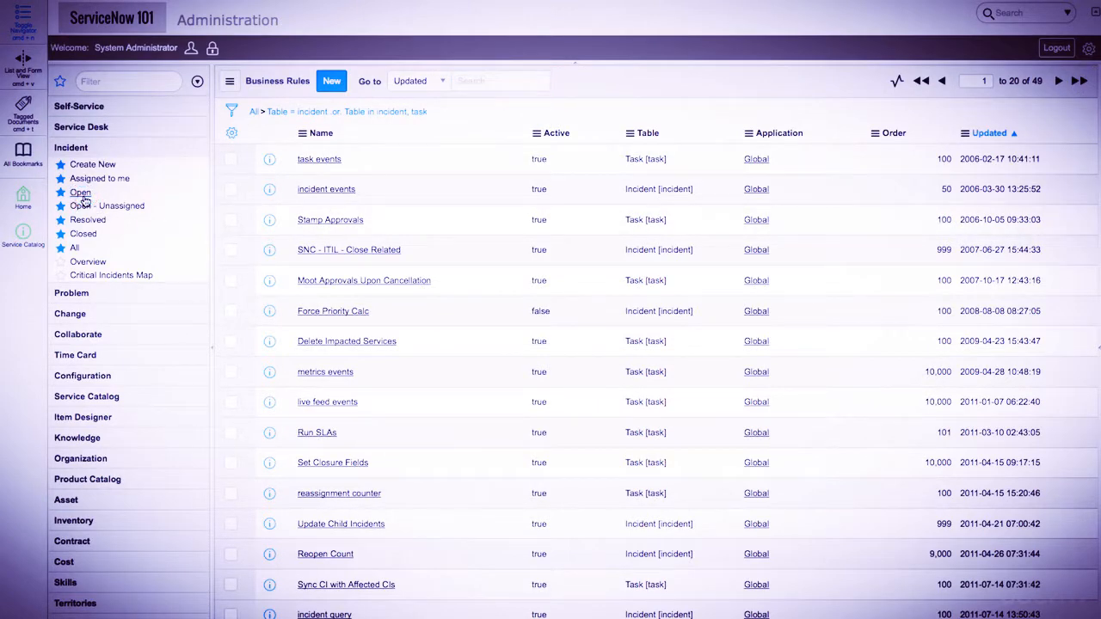
{"action": "left_click", "coordinate": [313, 184]}
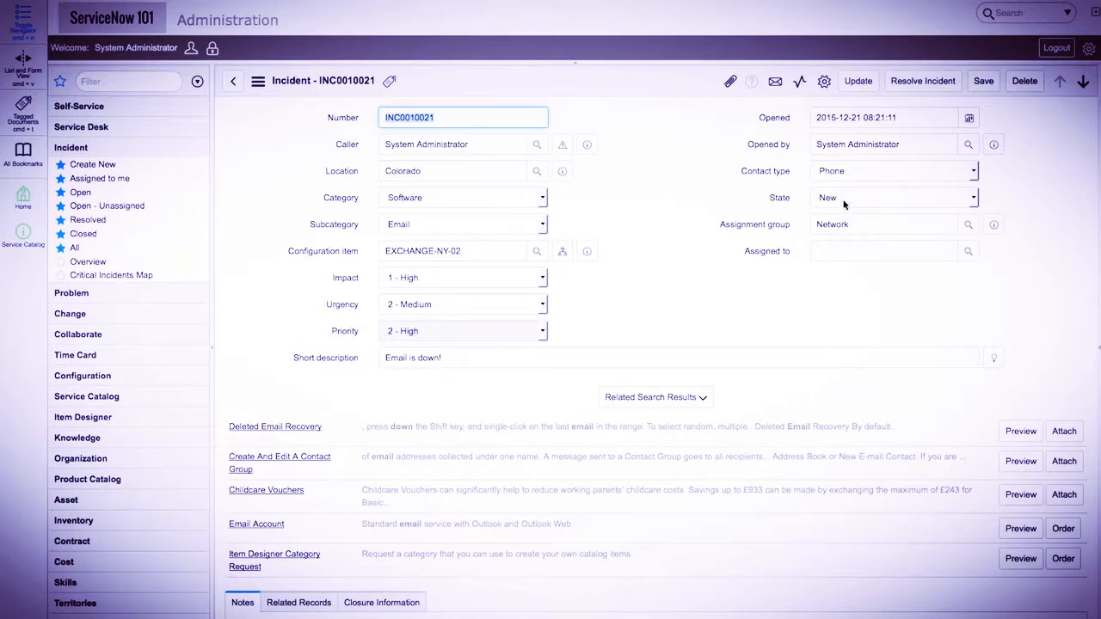
{"action": "left_click", "coordinate": [985, 83]}
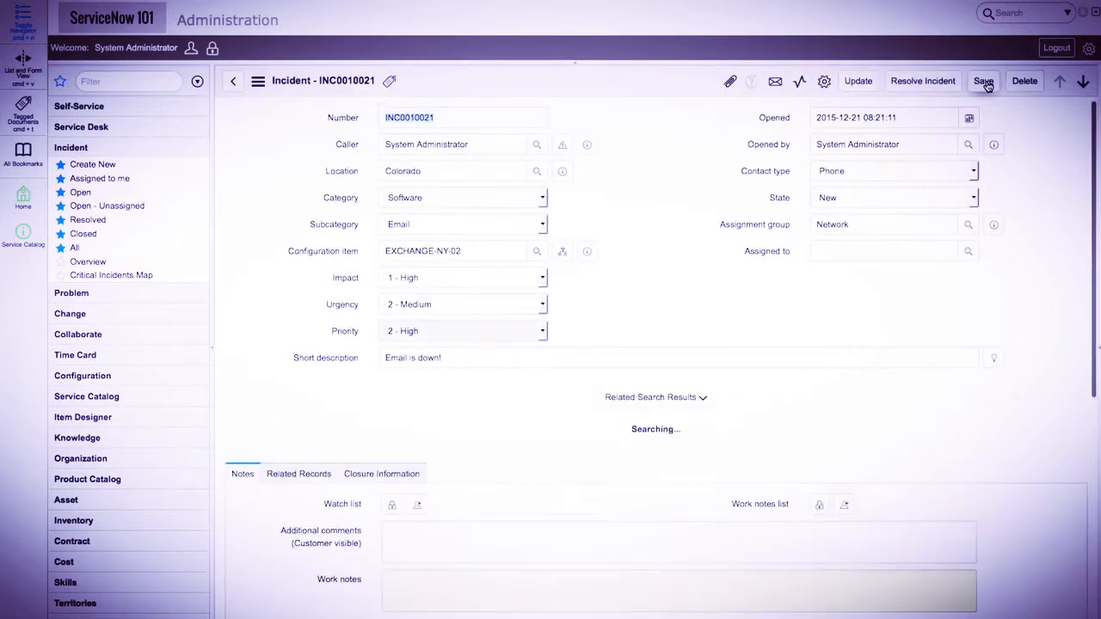
{"action": "right_click", "coordinate": [658, 91]}
{"action": "left_click", "coordinate": [696, 373]}
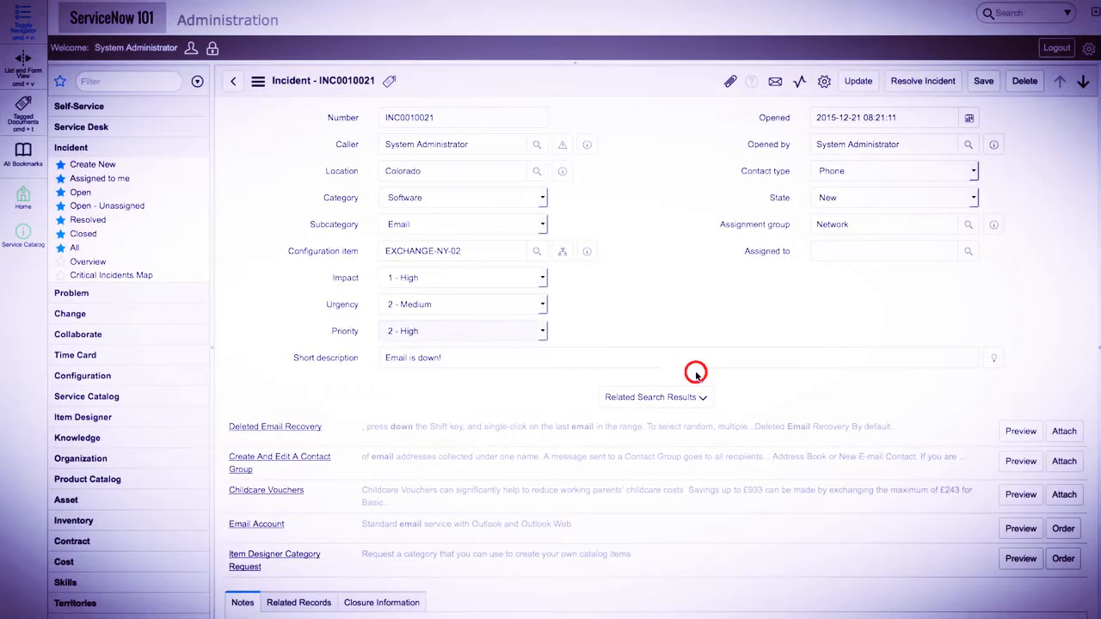
{"action": "right_click", "coordinate": [779, 204]}
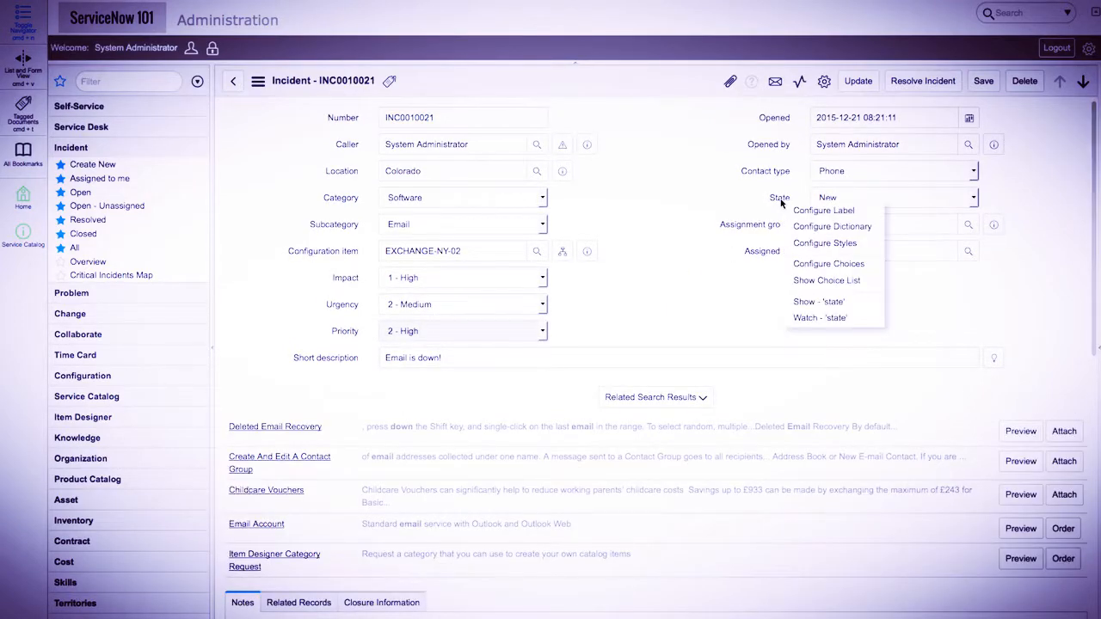
{"action": "left_click", "coordinate": [711, 308]}
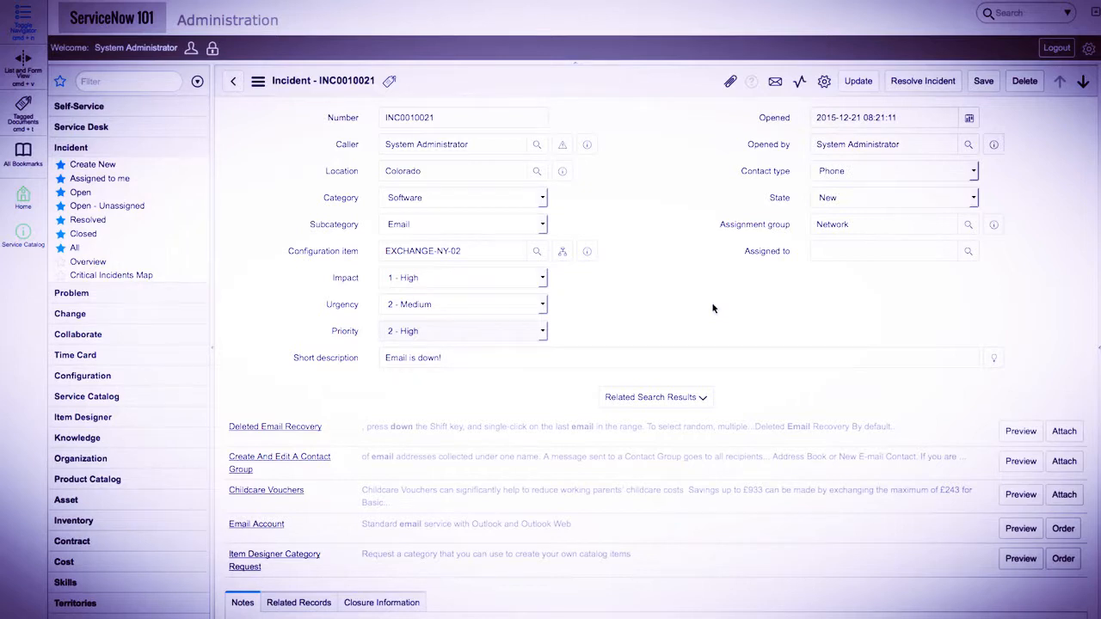
Change the incident's short description to "Email is down!!" and save the record.
{"action": "left_click", "coordinate": [476, 363]}
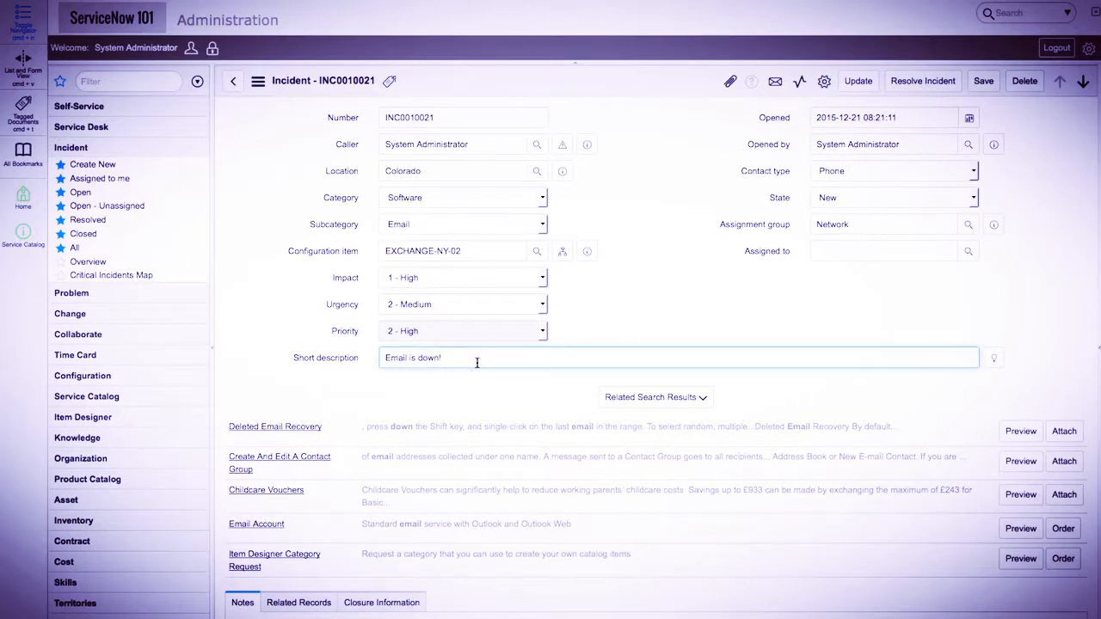
{"action": "left_click", "coordinate": [983, 81]}
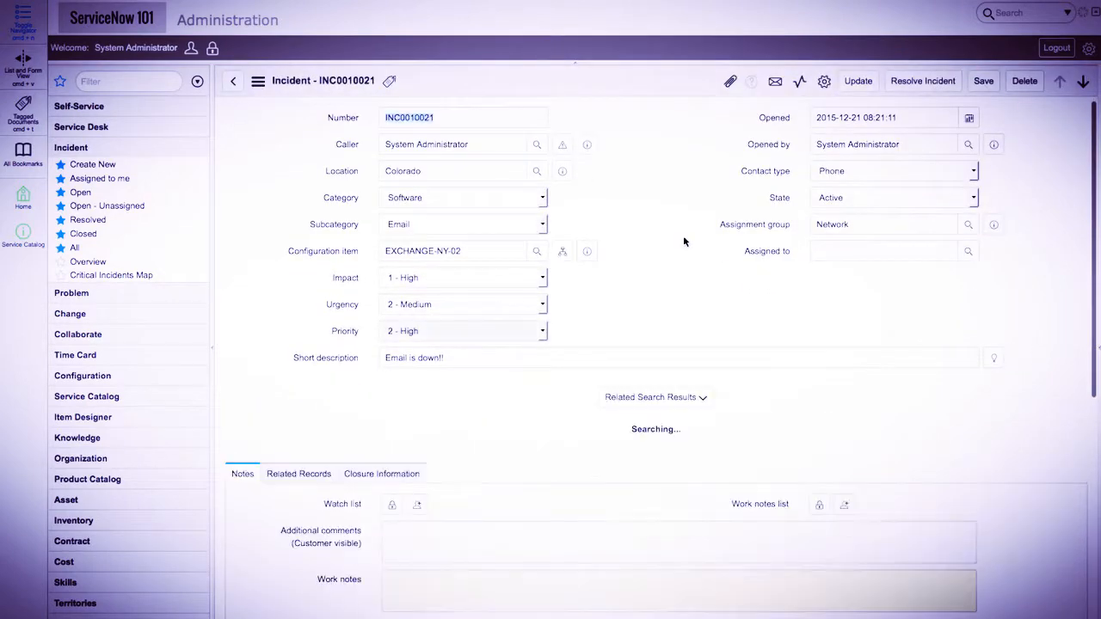
{"action": "left_click", "coordinate": [687, 306]}
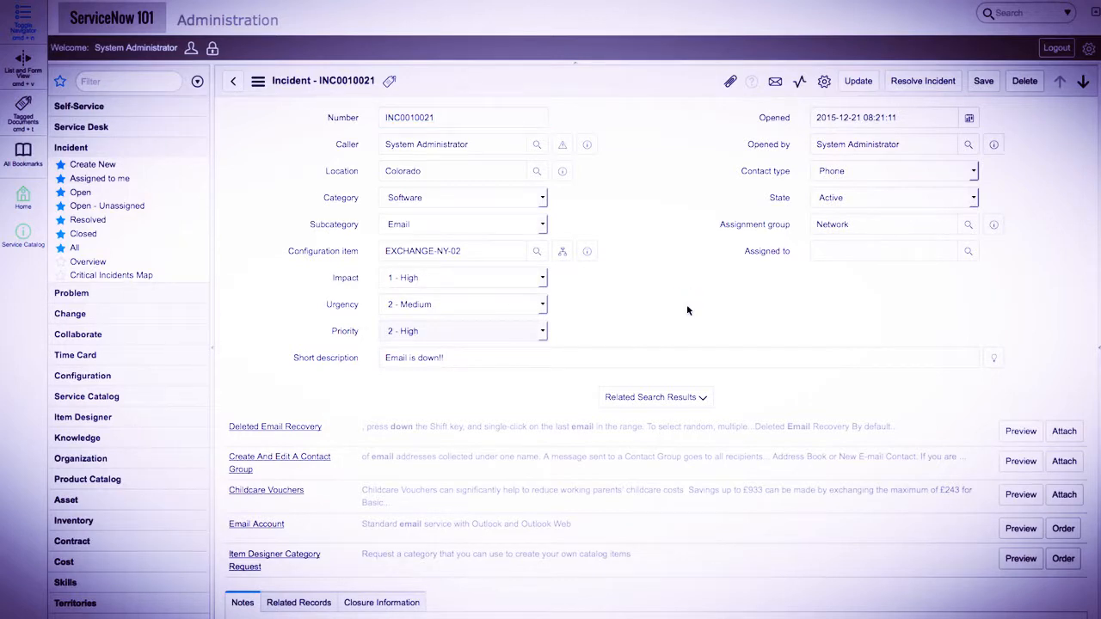
Create a new incident with the short description "Test State Field" and save it.
{"action": "left_click", "coordinate": [101, 165]}
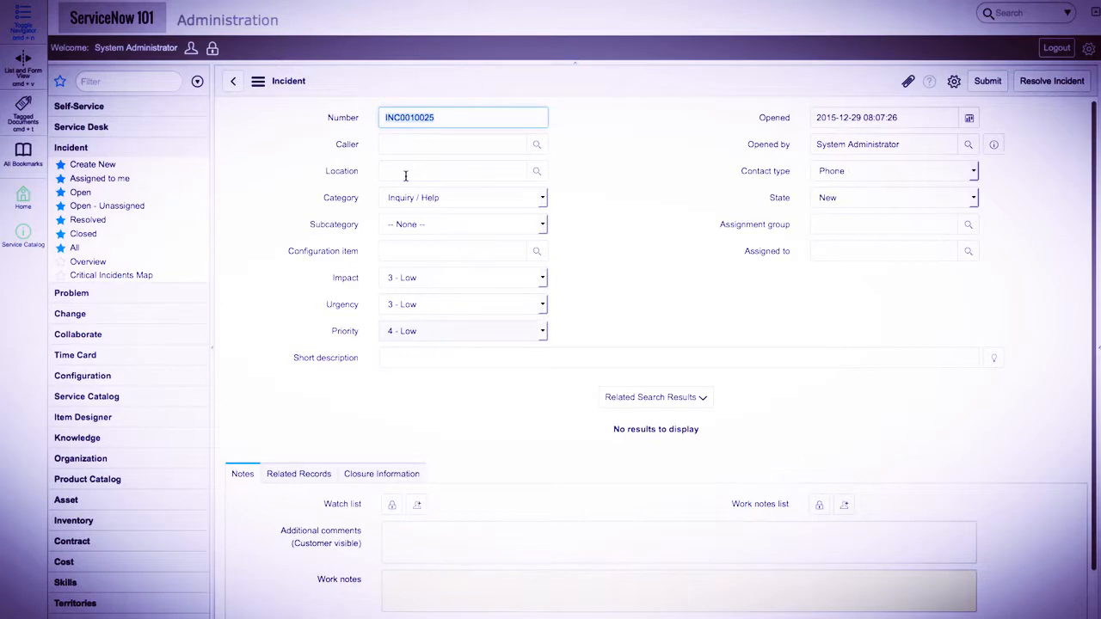
{"action": "left_click", "coordinate": [416, 358]}
{"action": "type", "text": "Test State Field"}
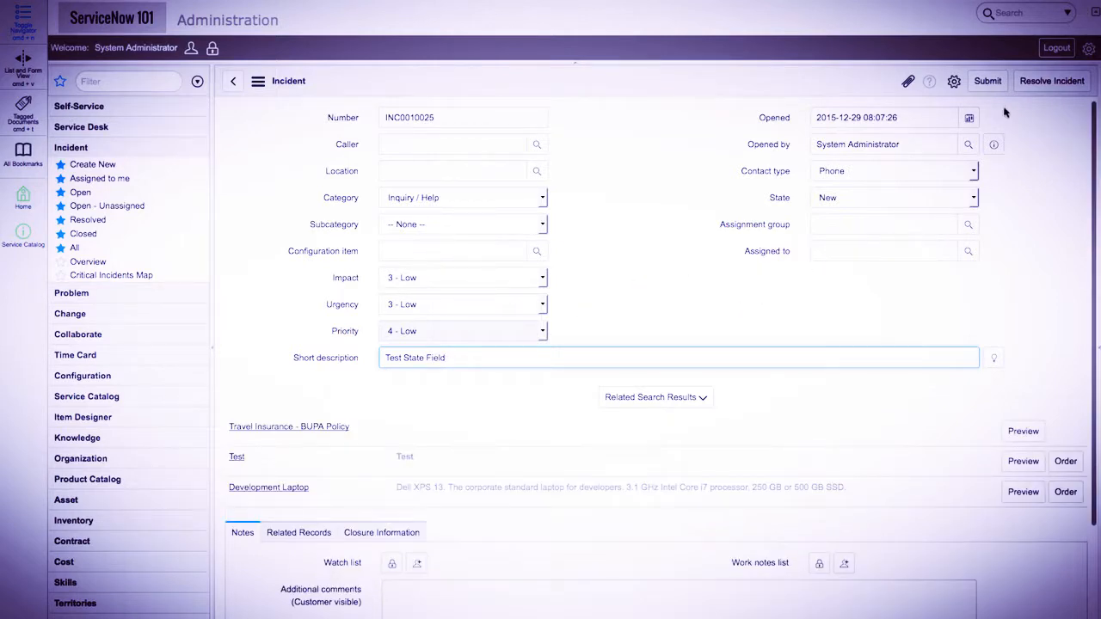
{"action": "right_click", "coordinate": [802, 90]}
{"action": "left_click", "coordinate": [815, 99]}
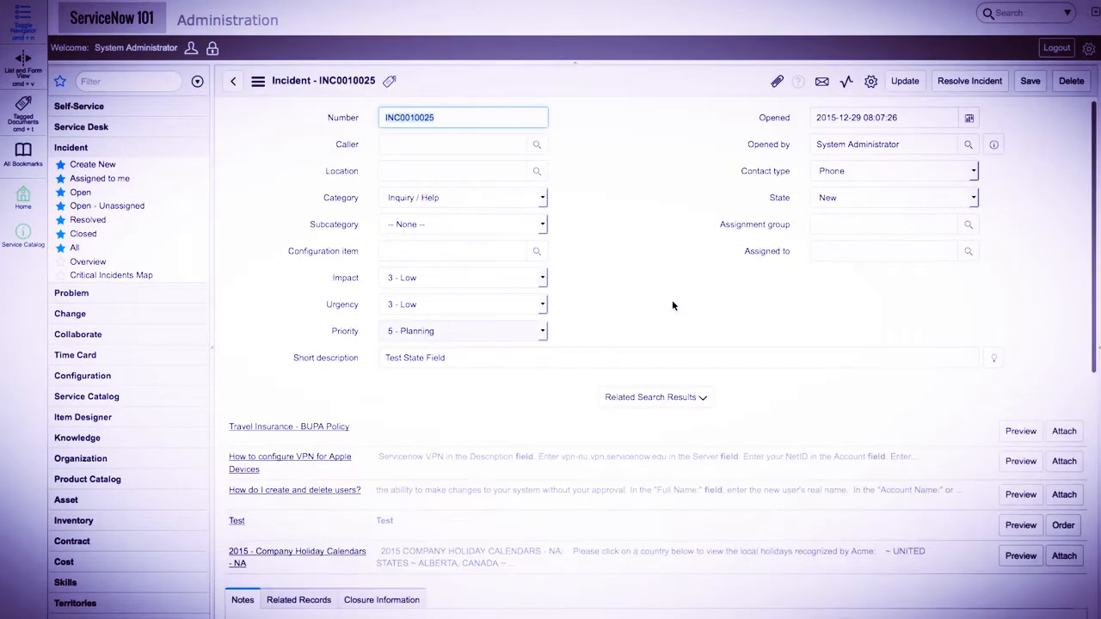
{"action": "left_click", "coordinate": [527, 357]}
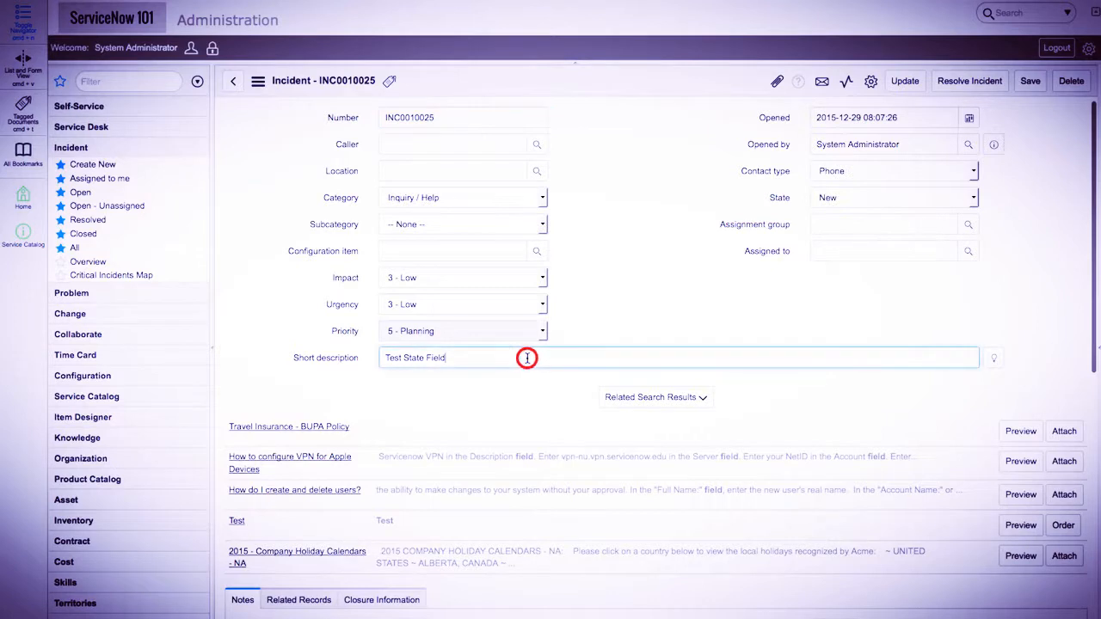
{"action": "left_click", "coordinate": [594, 304]}
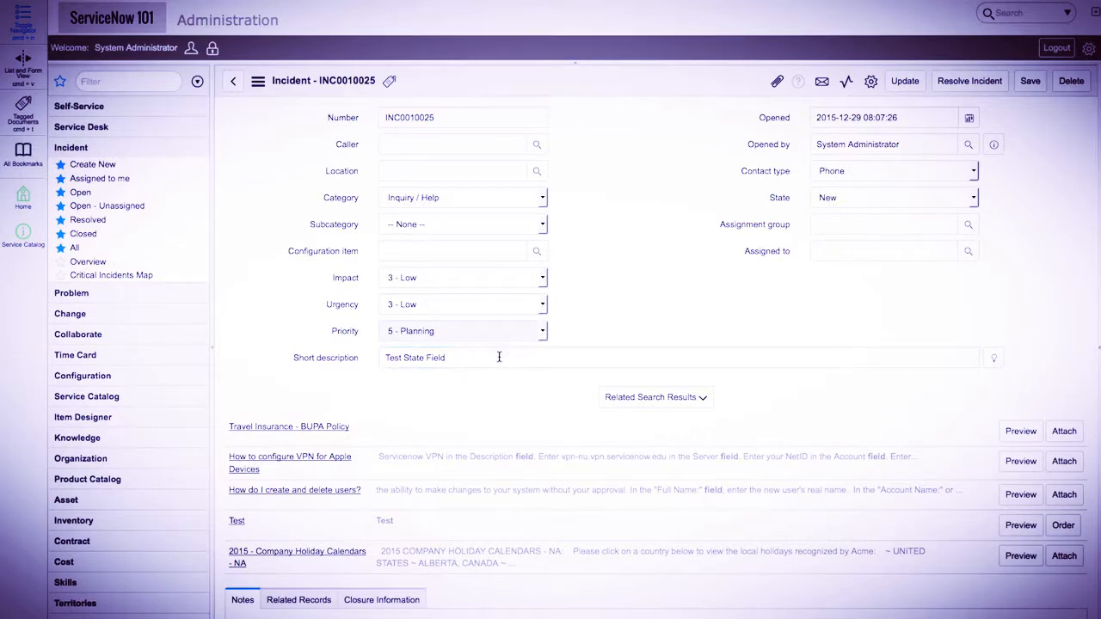
Set the test incident's caller to System Administrator and save the record.
{"action": "left_click", "coordinate": [446, 165]}
{"action": "left_click", "coordinate": [413, 144]}
{"action": "type", "text": "system"}
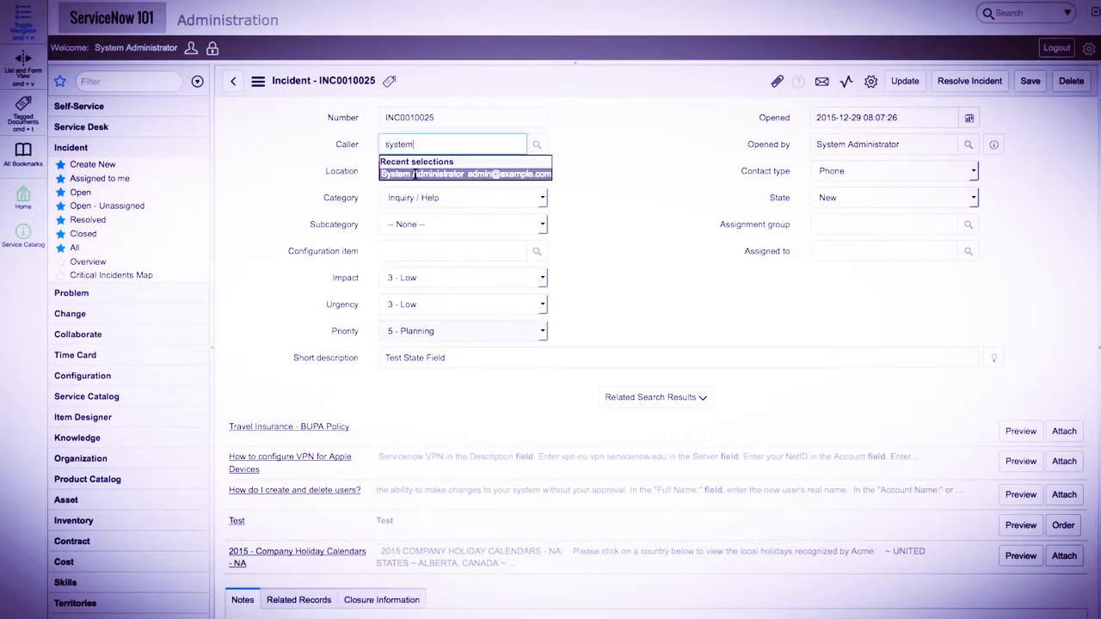
{"action": "left_click", "coordinate": [414, 173]}
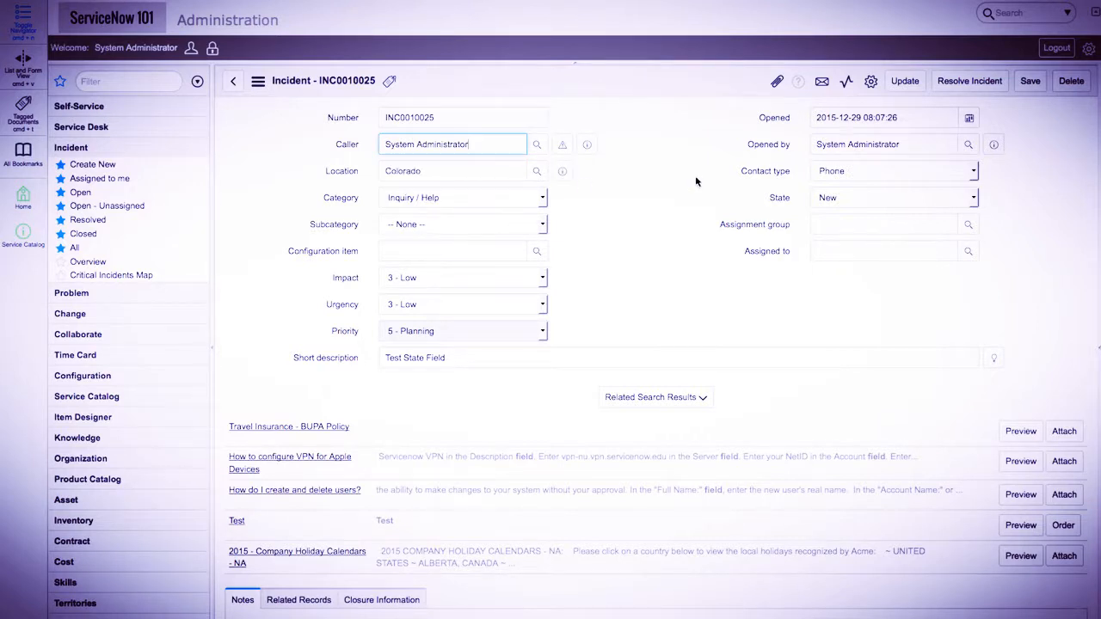
{"action": "left_click", "coordinate": [1034, 91]}
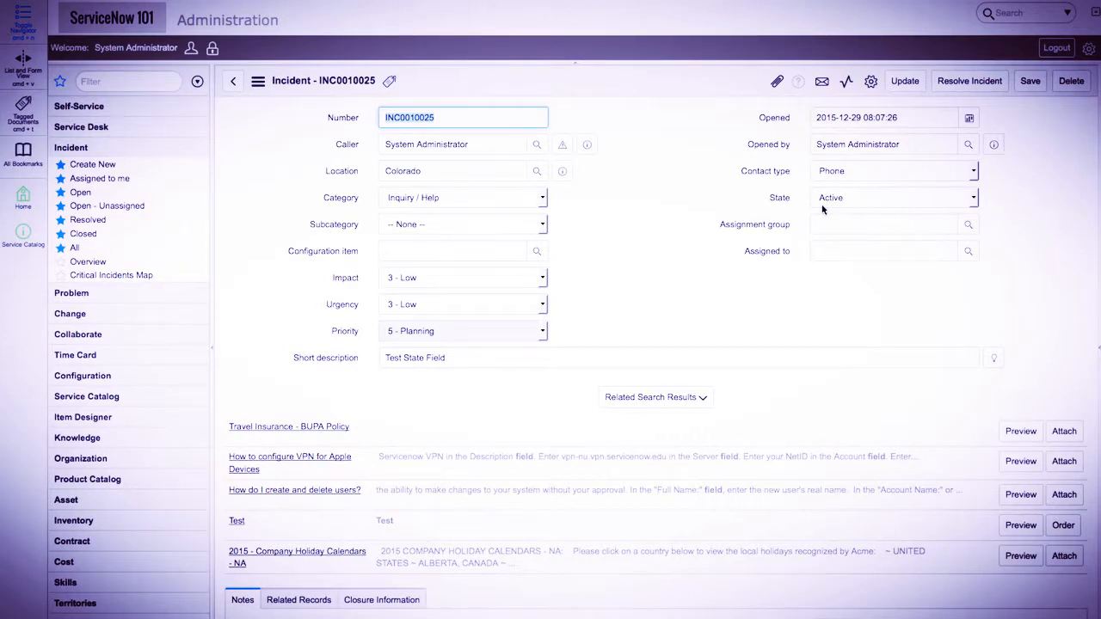
Find the System Definition business rules list and sort it by most recently updated first.
{"action": "left_click", "coordinate": [134, 83]}
{"action": "type", "text": "business rules"}
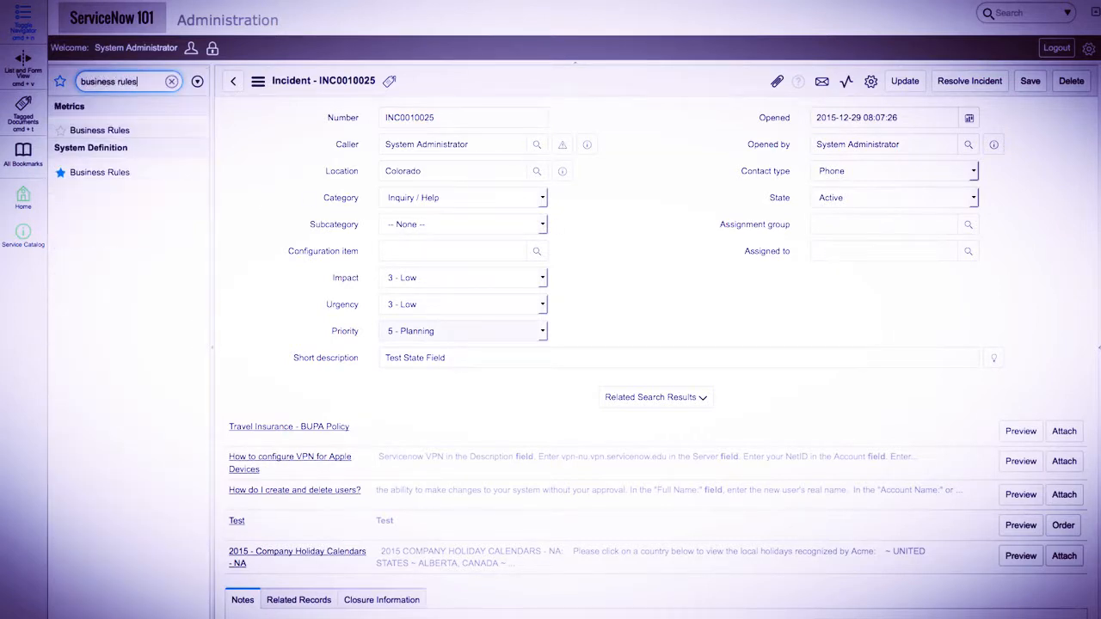
{"action": "left_click", "coordinate": [112, 172]}
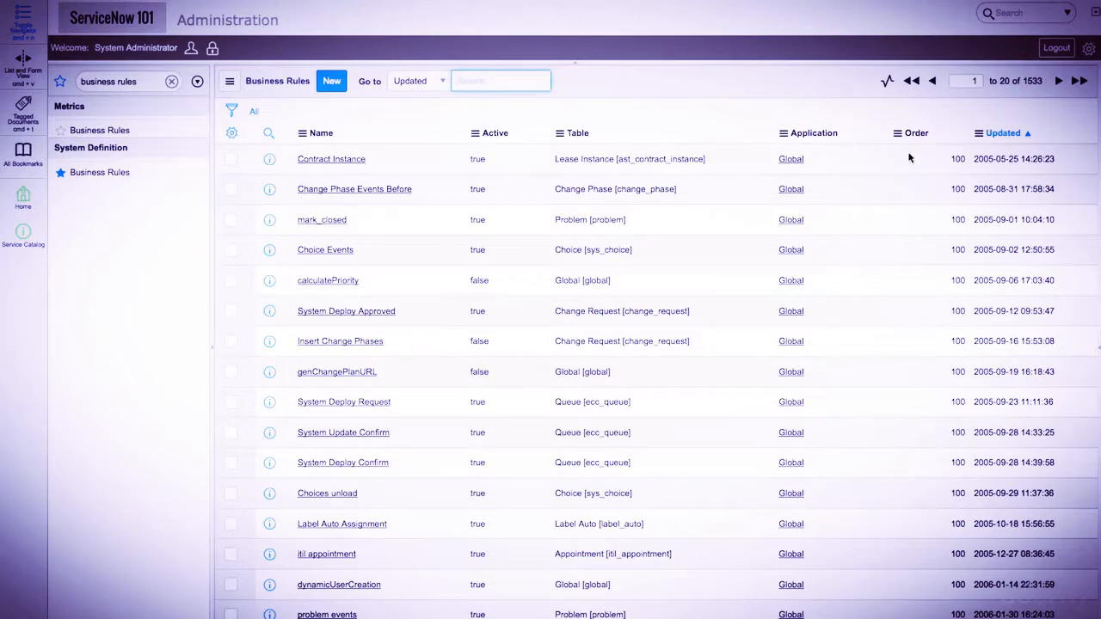
{"action": "left_click", "coordinate": [1007, 135]}
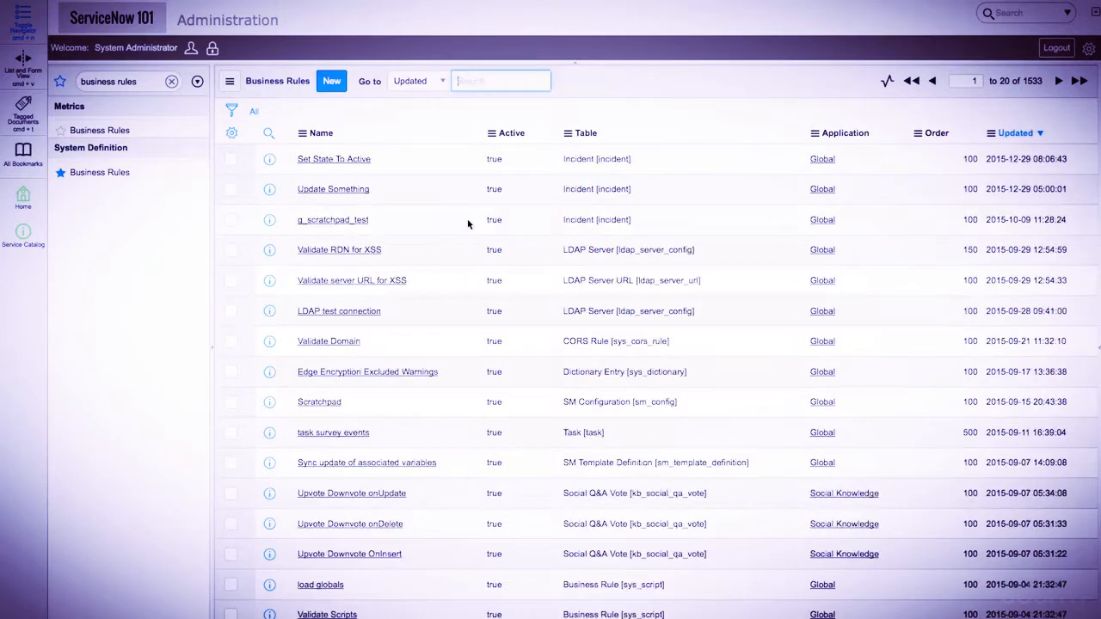
Open the "Set State To Active" business rule, deactivate it and update the record.
{"action": "left_click", "coordinate": [316, 162]}
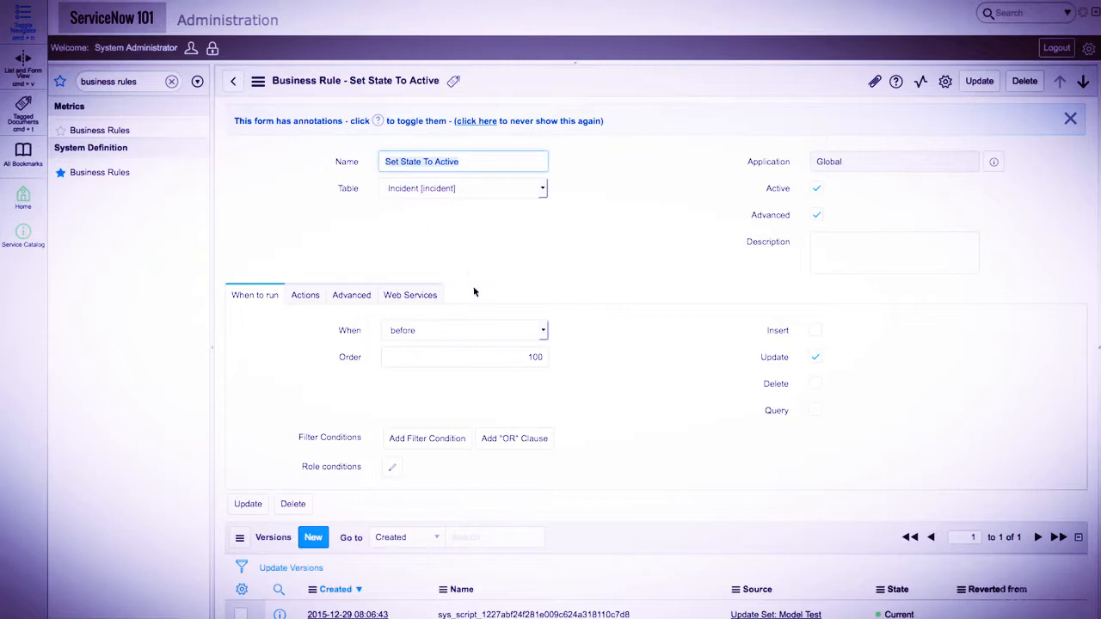
{"action": "left_click", "coordinate": [817, 187]}
{"action": "left_click", "coordinate": [974, 82]}
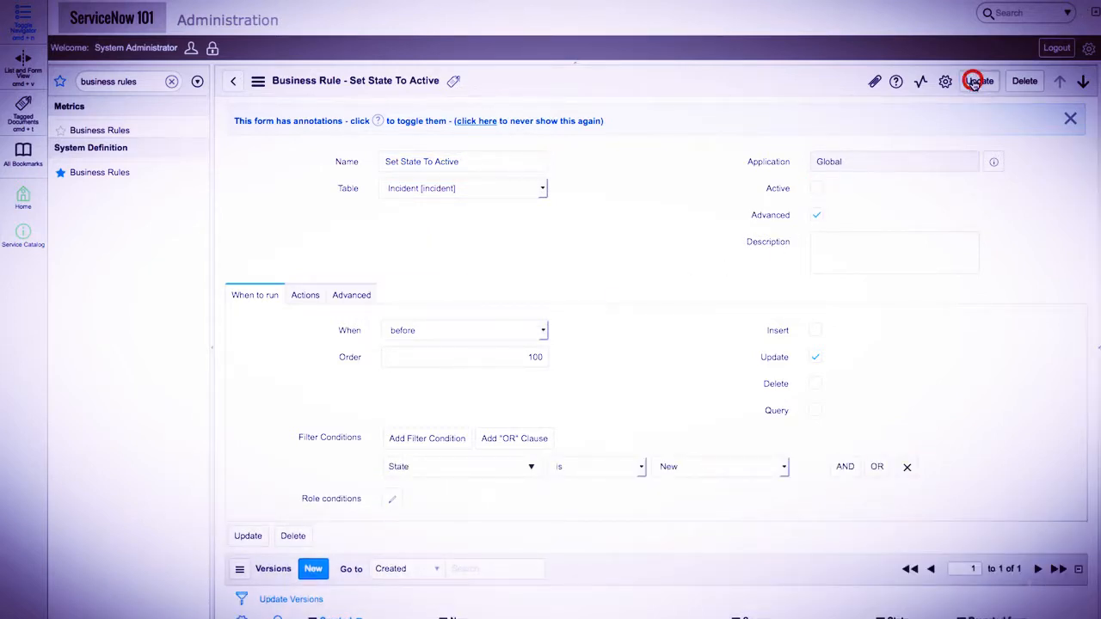